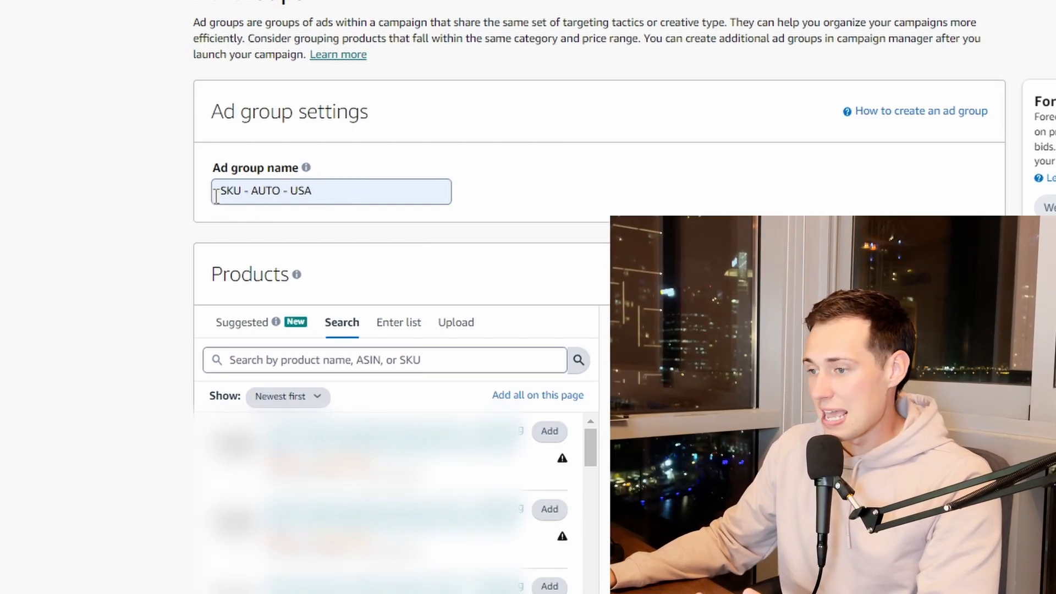
{"action": "left_click_drag", "start_coordinate": [216, 193], "coordinate": [272, 194]}
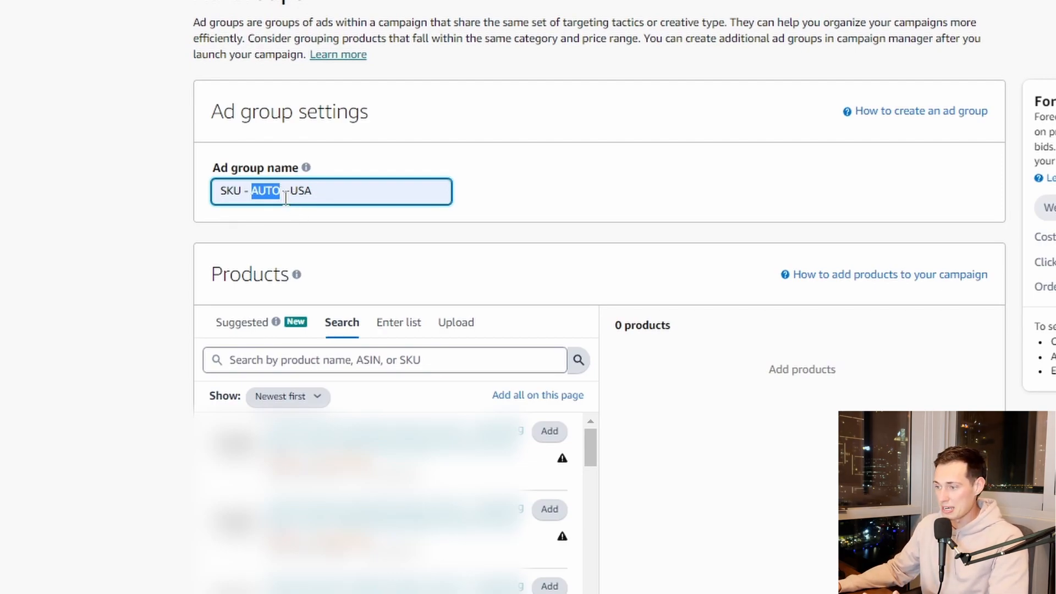
{"action": "left_click", "coordinate": [324, 195]}
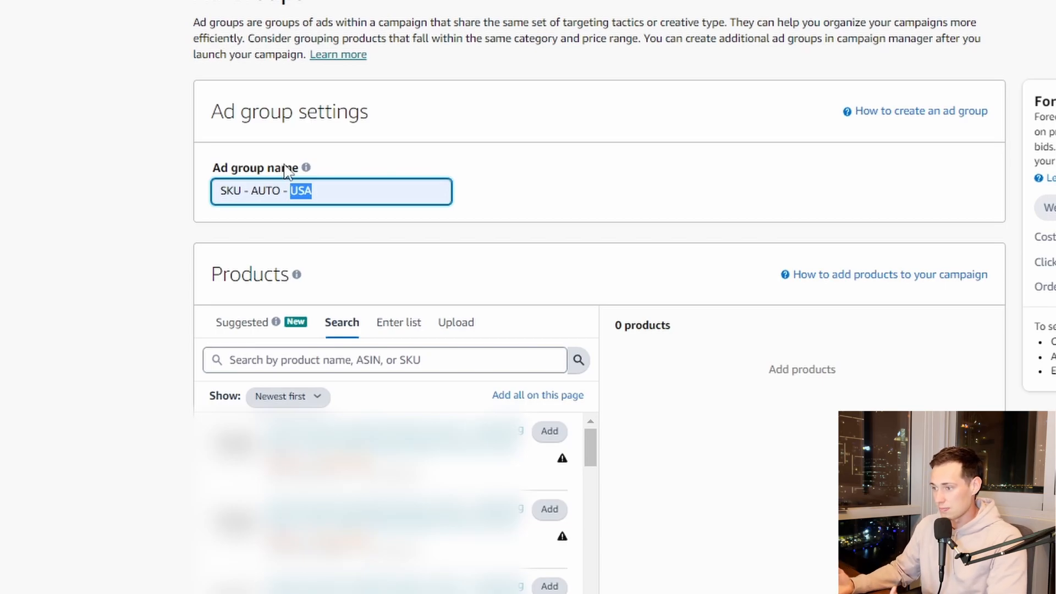
{"action": "left_click", "coordinate": [330, 185]}
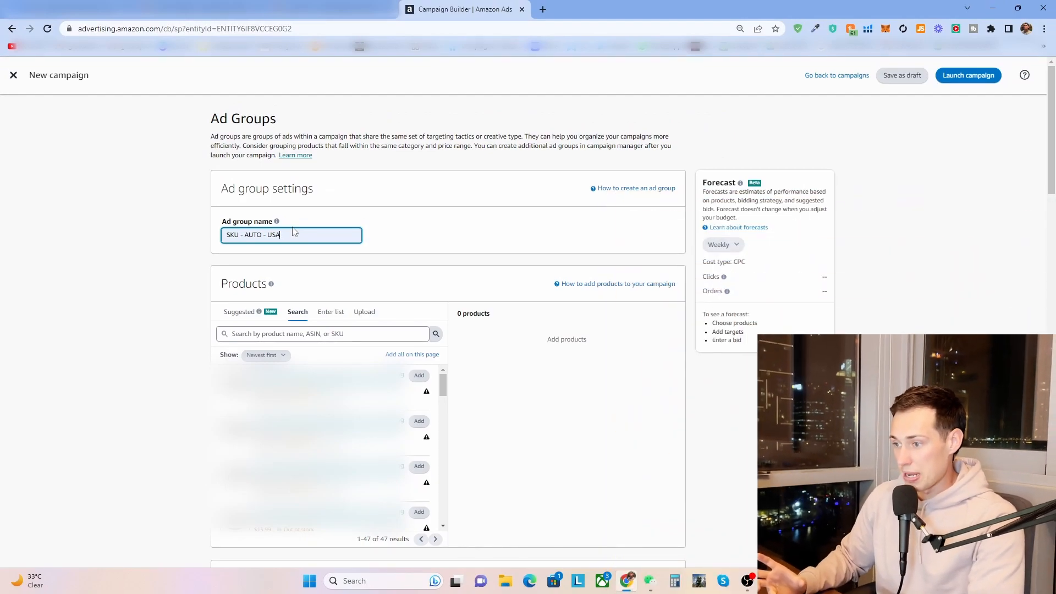
Step: Add the first listed product to the SKU - AUTO - USA ad group
{"action": "scroll", "coordinate": [293, 231], "scroll_direction": "down", "scroll_amount": 2}
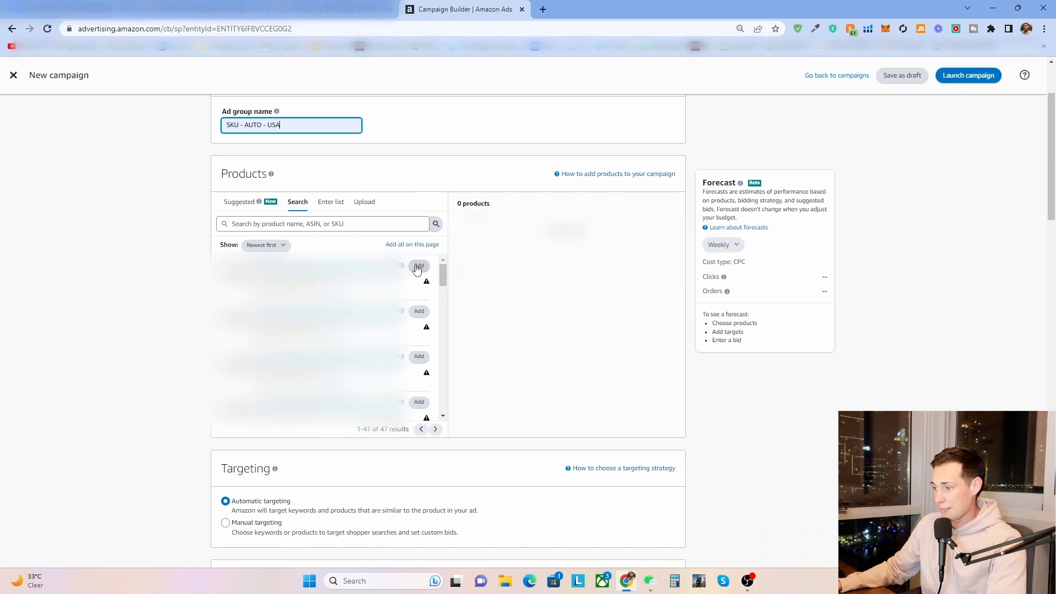
{"action": "left_click", "coordinate": [418, 267]}
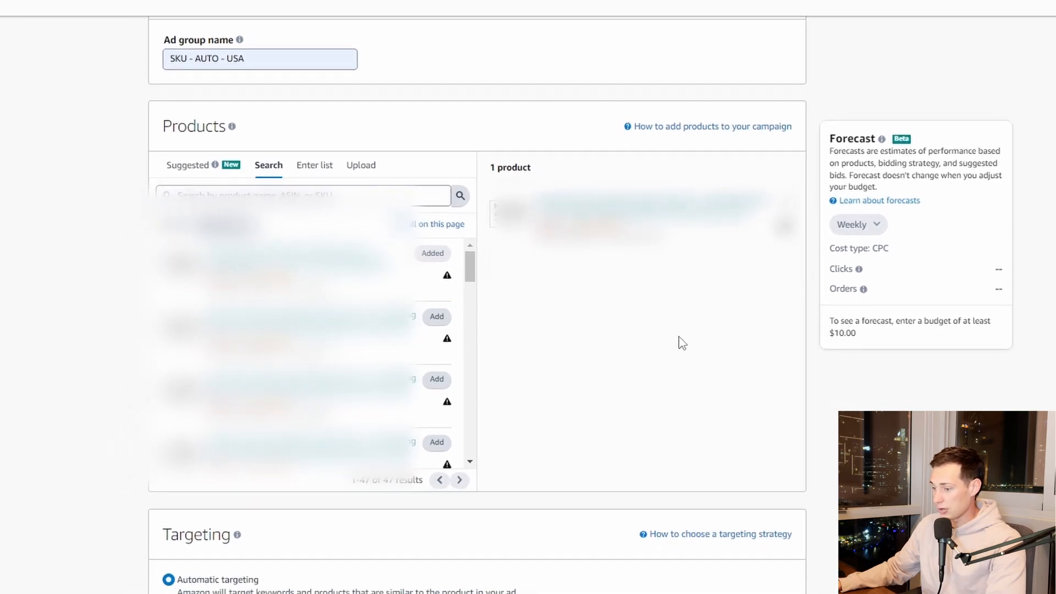
Step: Examine the default bid and the suggested bid range in the automatic targeting settings
{"action": "scroll", "coordinate": [732, 350], "scroll_direction": "down", "scroll_amount": 5}
{"action": "mouse_move", "coordinate": [177, 39]}
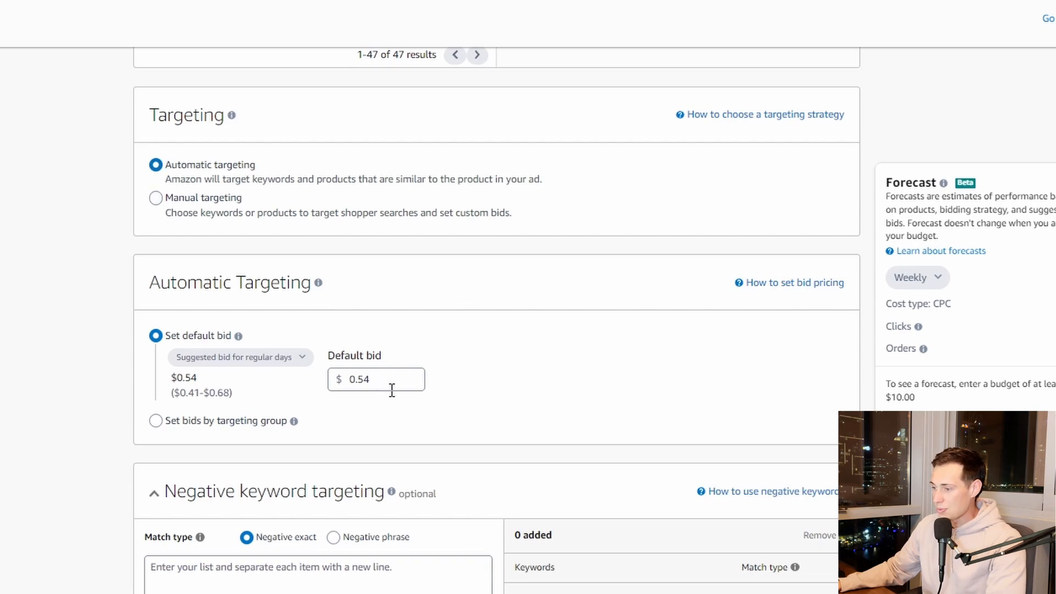
{"action": "scroll", "coordinate": [392, 390], "scroll_direction": "down", "scroll_amount": 2}
{"action": "left_click_drag", "start_coordinate": [382, 317], "coordinate": [345, 313]}
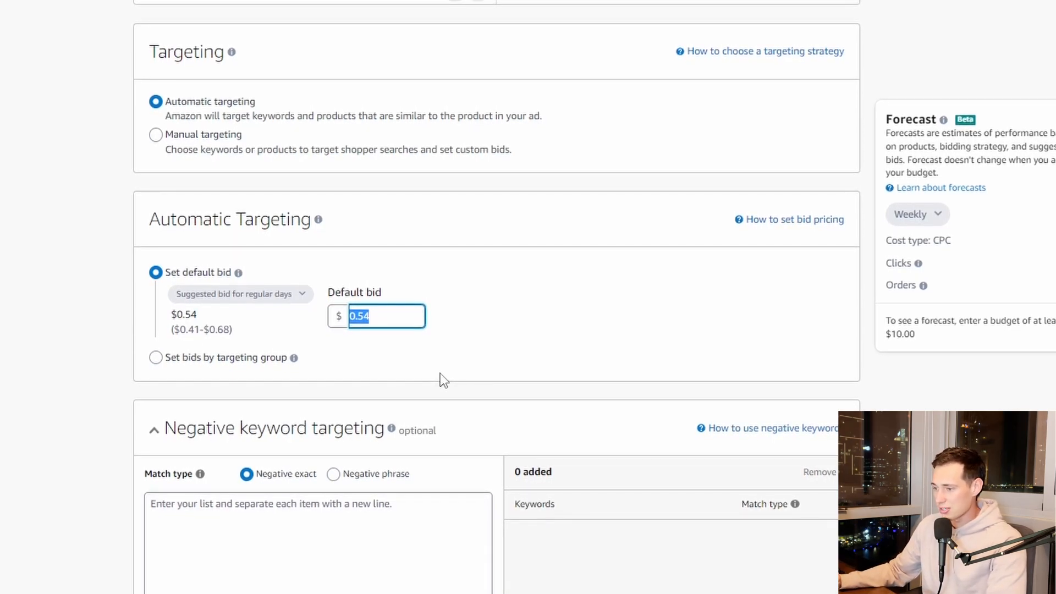
{"action": "left_click_drag", "start_coordinate": [232, 329], "coordinate": [179, 328]}
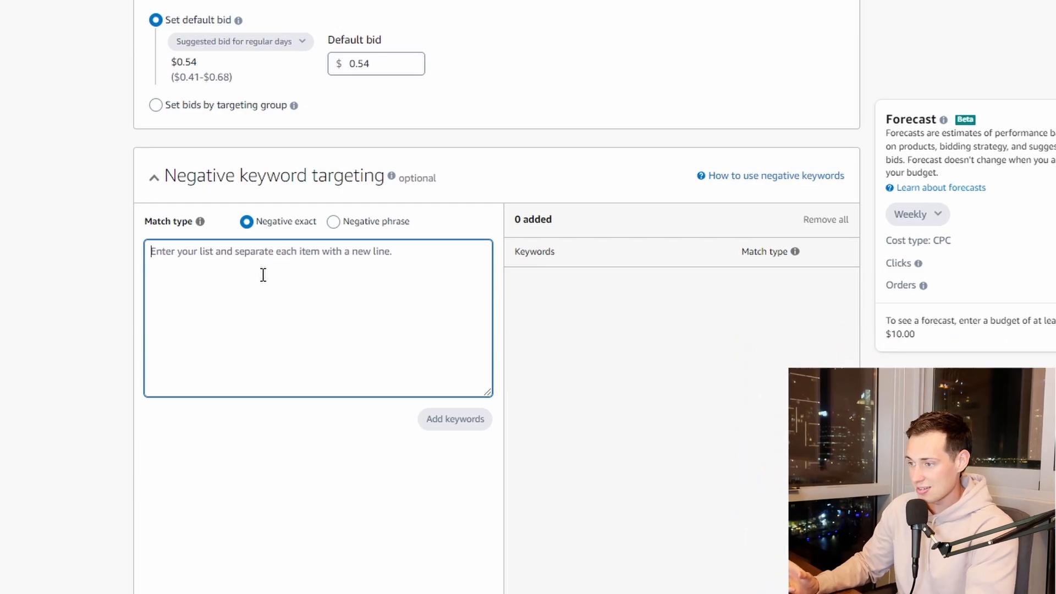
Step: Add "Amazon basics beach towel" as a negative exact keyword
{"action": "type", "text": "Amazon basics beach towel"}
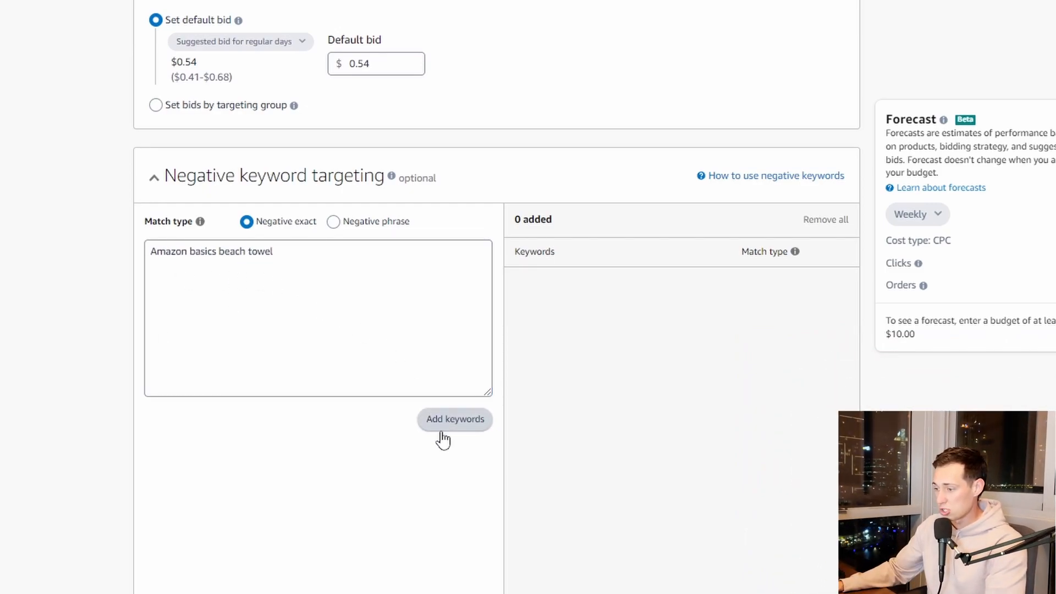
{"action": "left_click", "coordinate": [458, 428]}
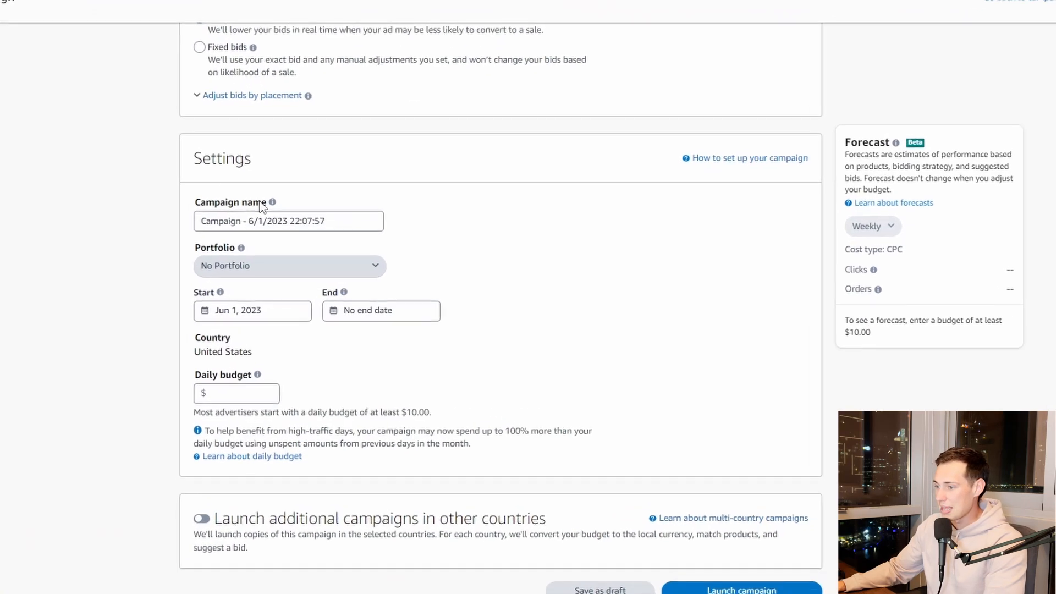
Step: Replace the default campaign name with "SKU - AUTO - USA"
{"action": "left_click_drag", "start_coordinate": [340, 212], "coordinate": [189, 215]}
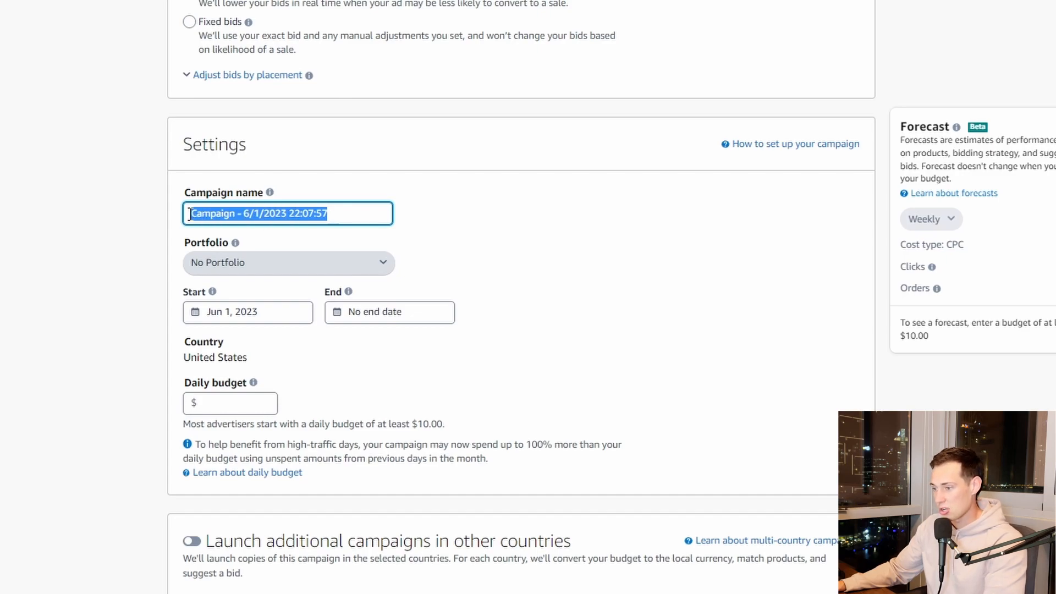
{"action": "type", "text": "SKU - AUTO - USA"}
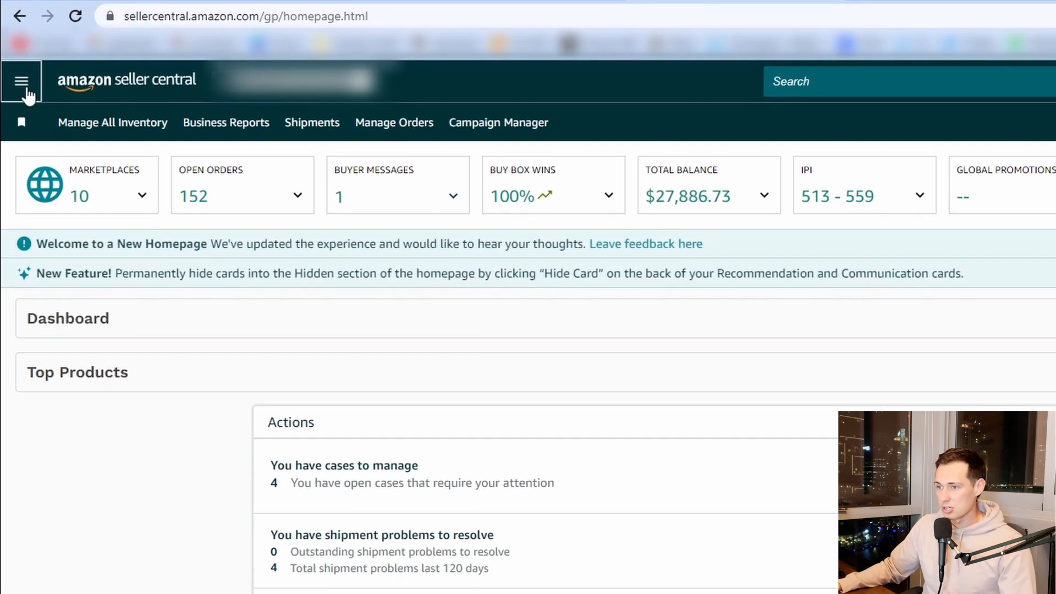
Step: Go from Seller Central to Campaign Manager and start a new Sponsored Products campaign
{"action": "left_click", "coordinate": [26, 89]}
{"action": "mouse_move", "coordinate": [83, 283]}
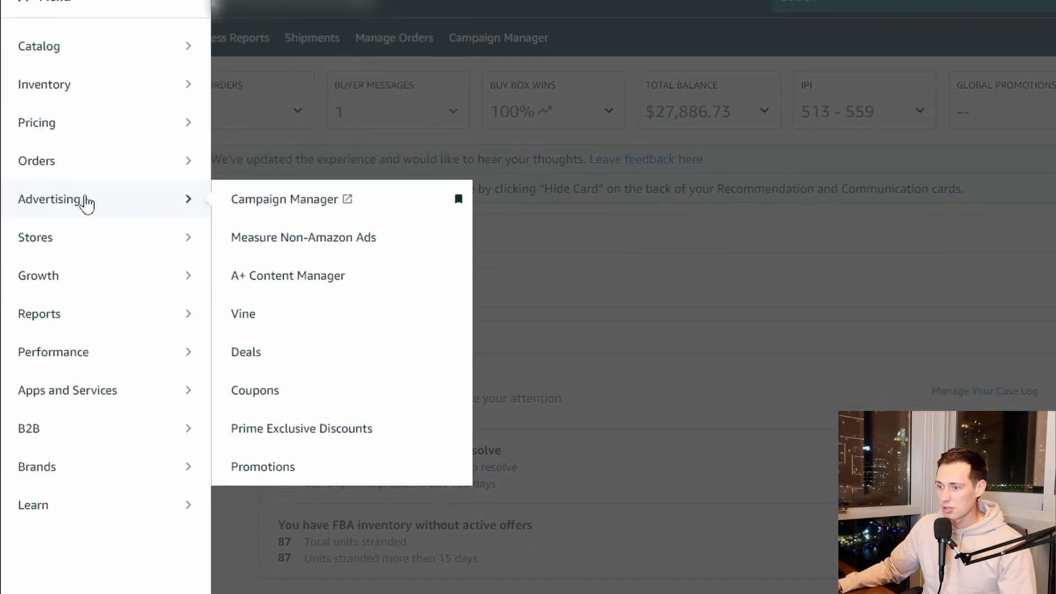
{"action": "left_click", "coordinate": [281, 201]}
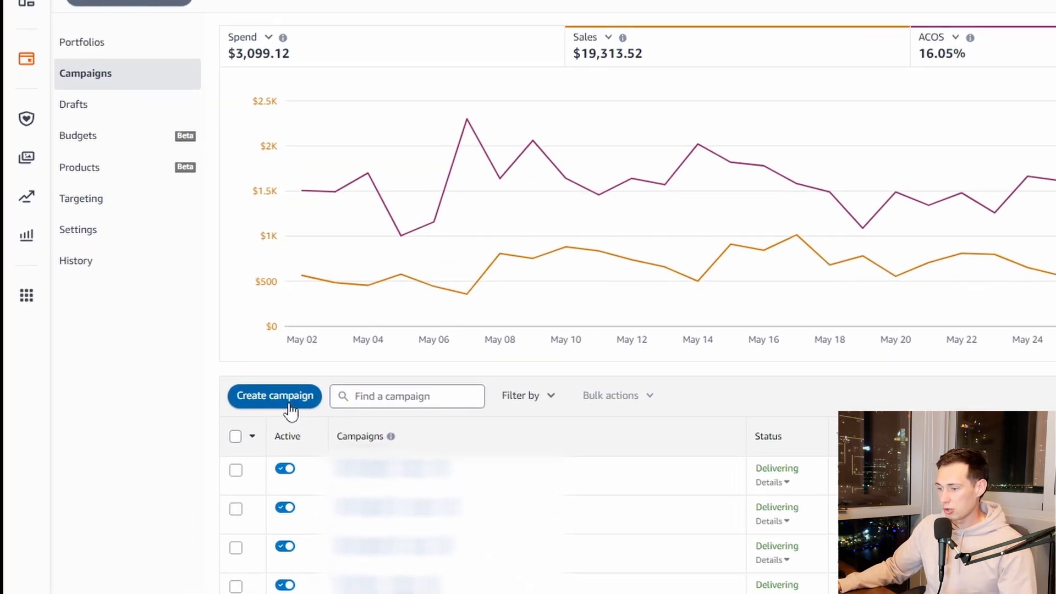
{"action": "left_click", "coordinate": [288, 407]}
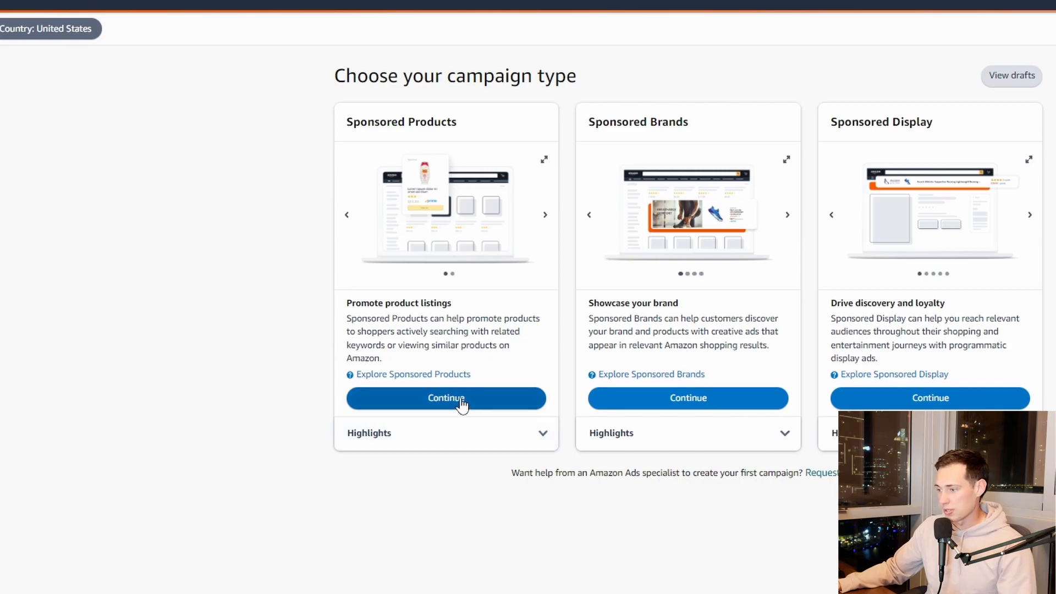
{"action": "left_click", "coordinate": [440, 394]}
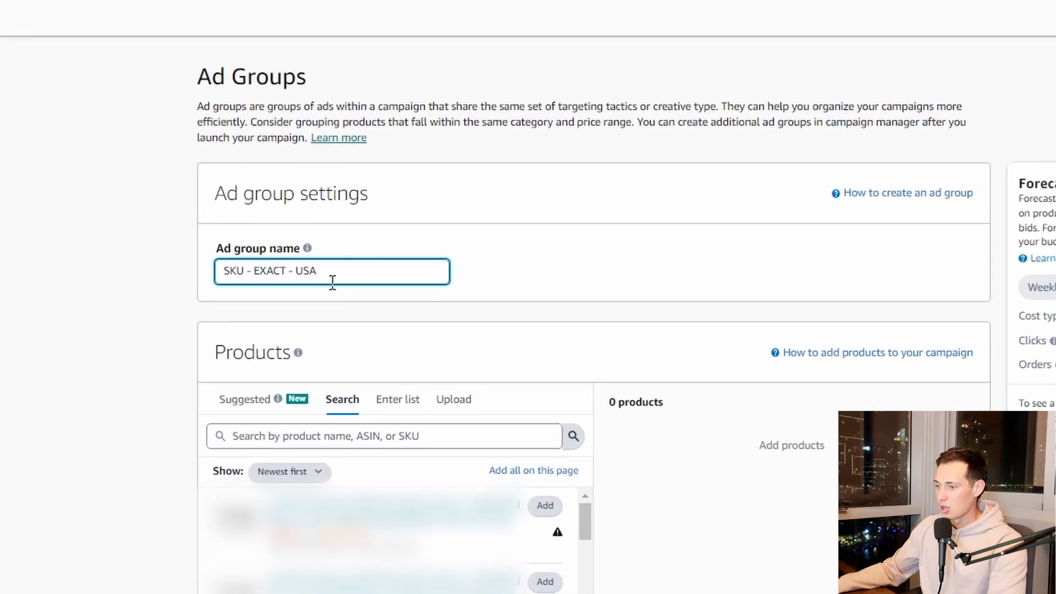
Step: Add the first listed product to the SKU - EXACT - USA ad group
{"action": "left_click_drag", "start_coordinate": [251, 275], "coordinate": [291, 278]}
{"action": "left_click", "coordinate": [356, 276]}
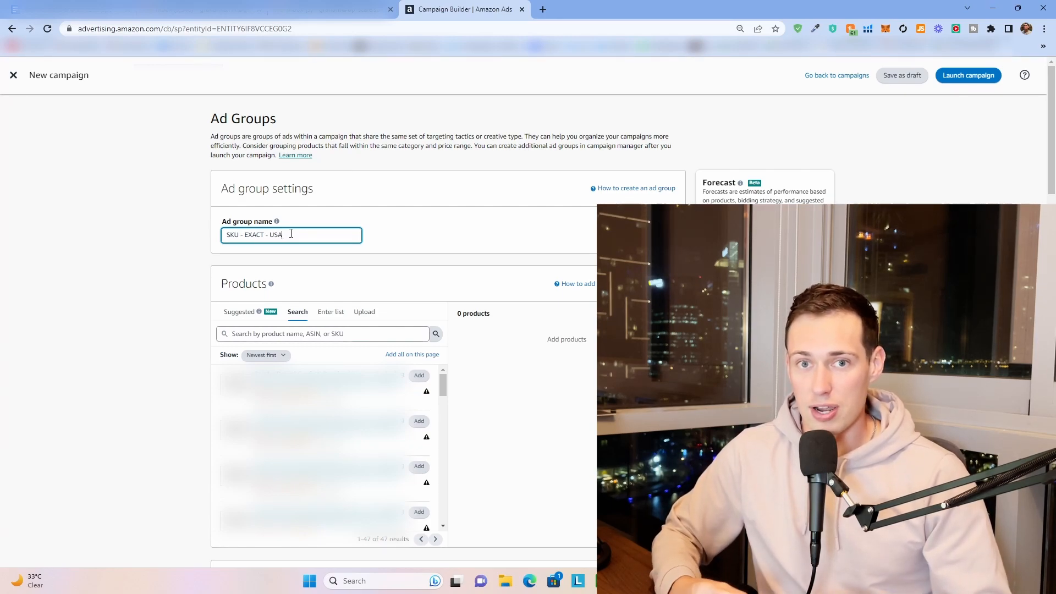
{"action": "scroll", "coordinate": [291, 233], "scroll_direction": "down", "scroll_amount": 2}
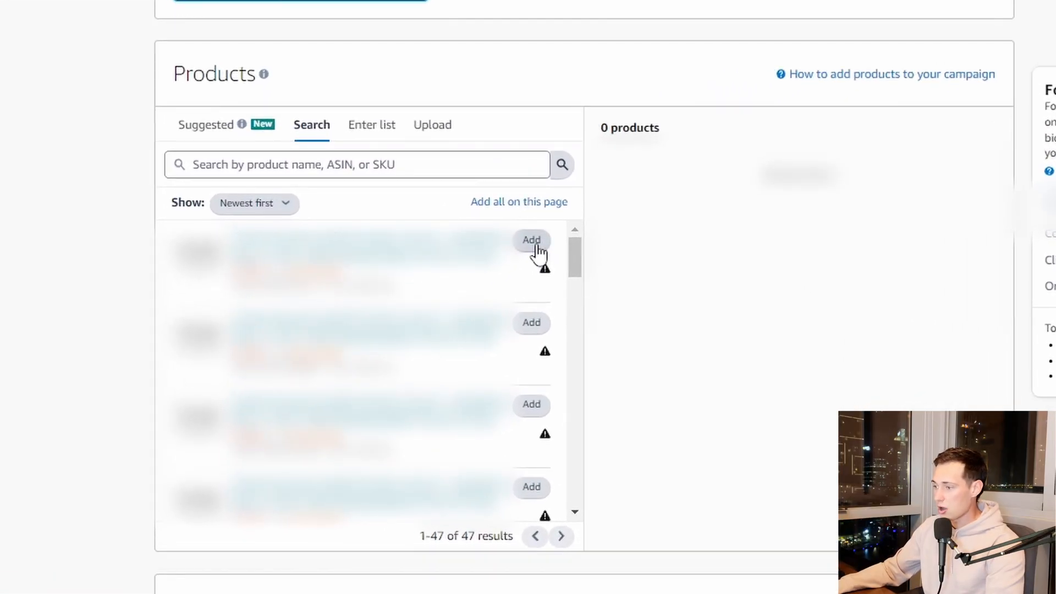
{"action": "left_click", "coordinate": [531, 242]}
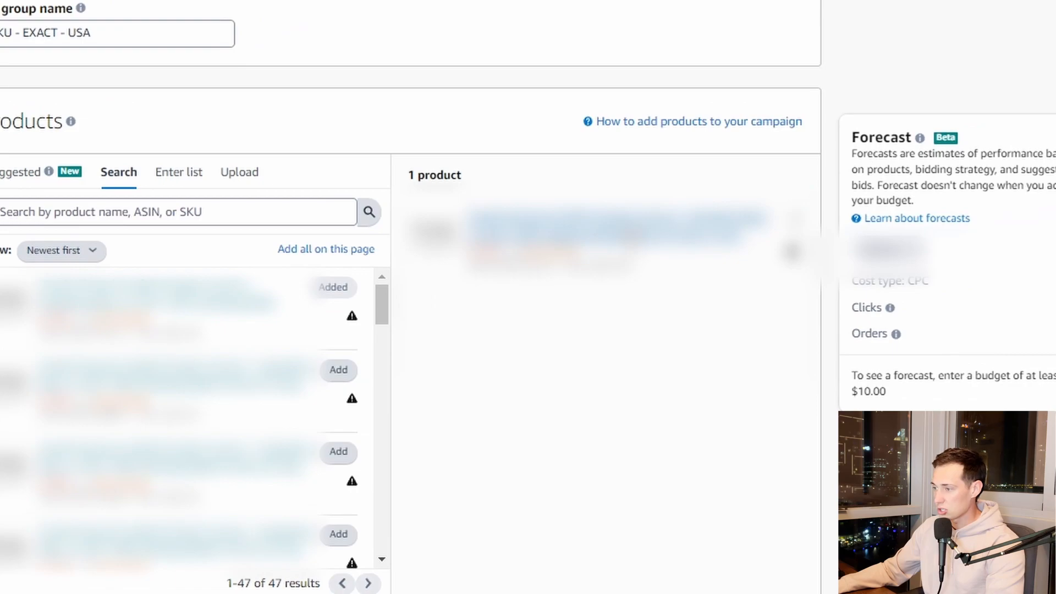
Step: Change the campaign's targeting to manual targeting
{"action": "scroll", "coordinate": [579, 241], "scroll_direction": "down", "scroll_amount": 1}
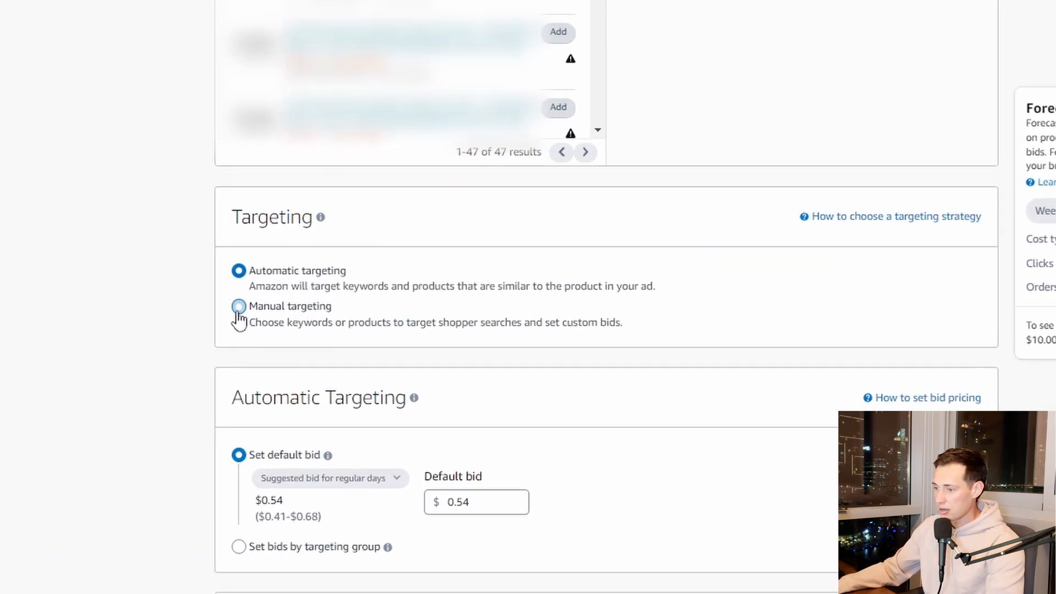
{"action": "left_click", "coordinate": [240, 308]}
{"action": "scroll", "coordinate": [256, 250], "scroll_direction": "down", "scroll_amount": 3}
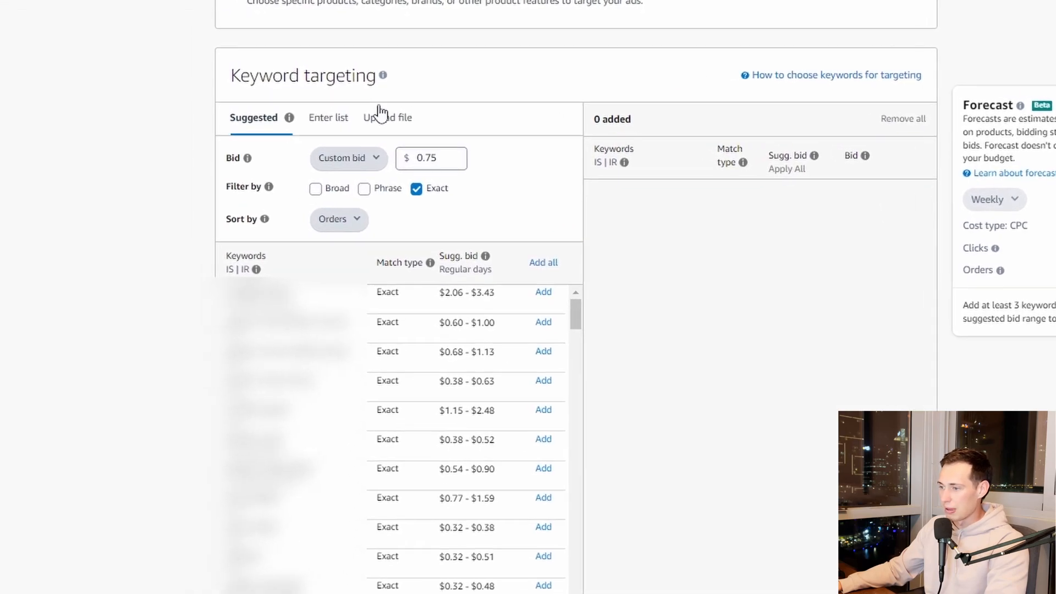
Step: Switch keyword targeting to a manually entered list and choose the custom bid option
{"action": "left_click", "coordinate": [332, 126]}
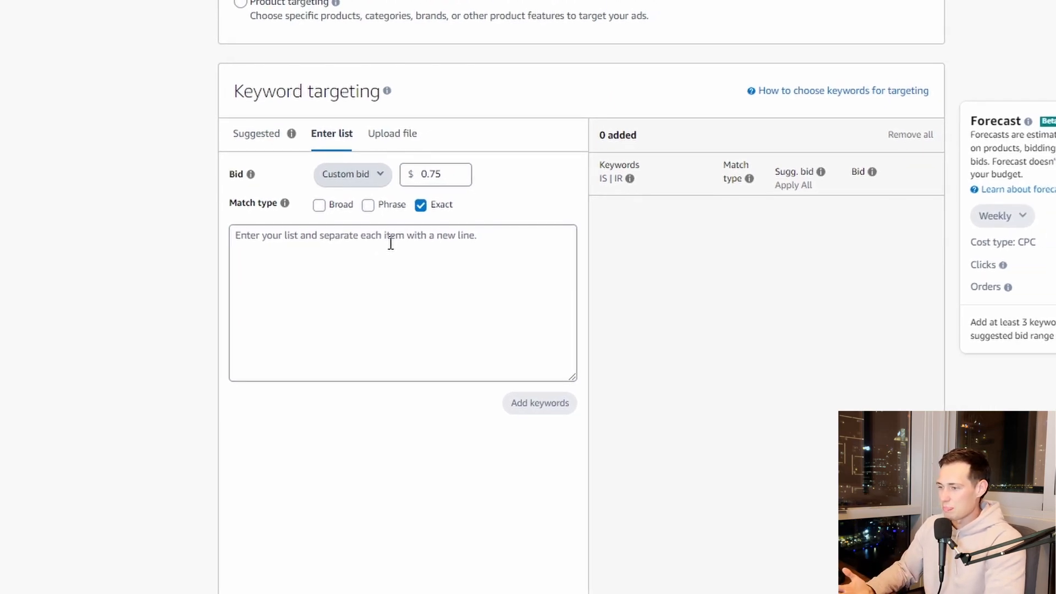
{"action": "left_click", "coordinate": [377, 176]}
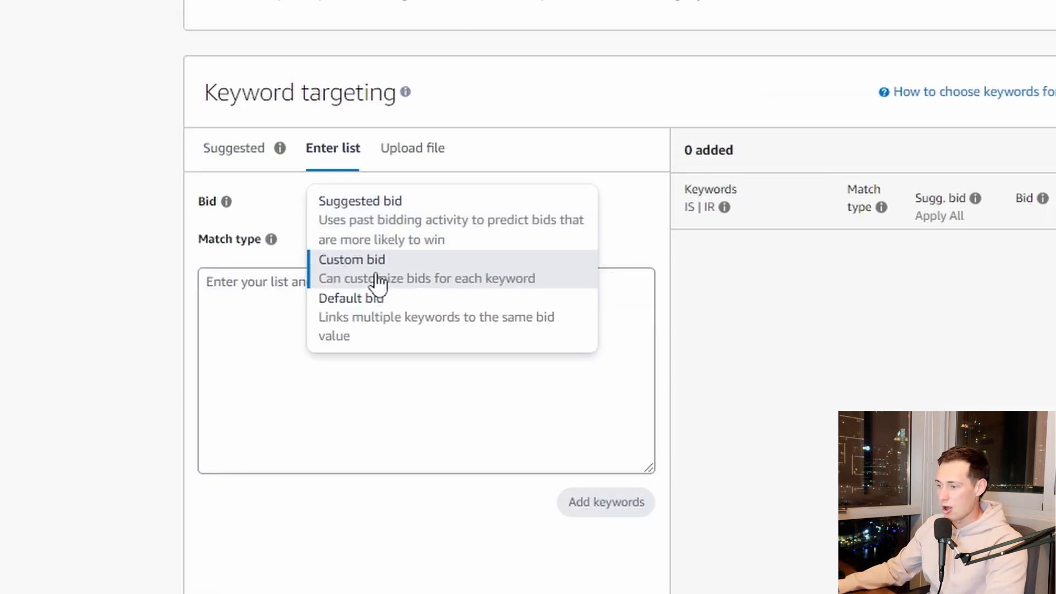
{"action": "left_click", "coordinate": [377, 282]}
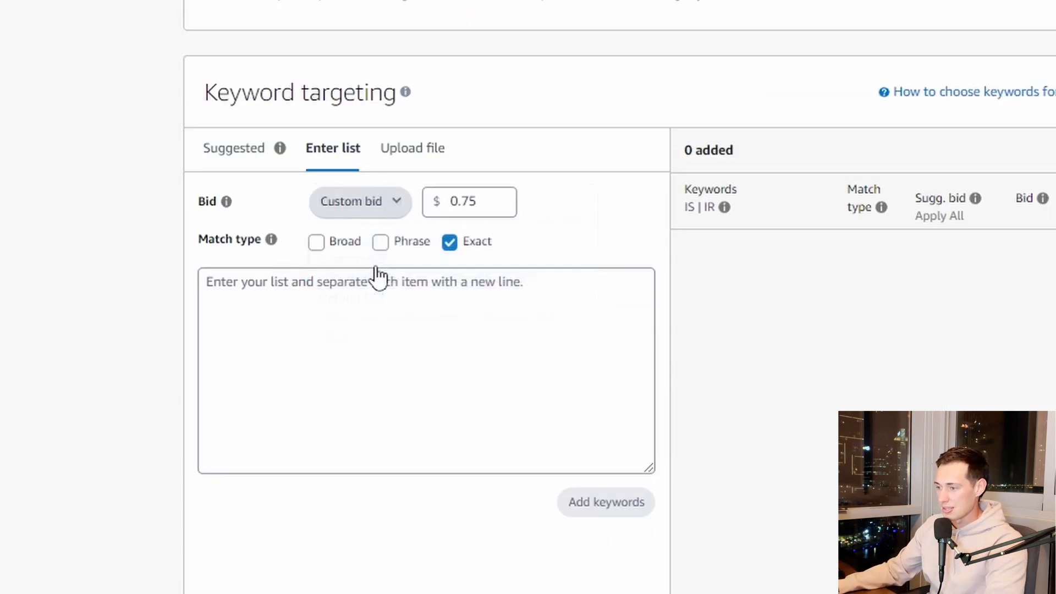
{"action": "left_click_drag", "start_coordinate": [491, 204], "coordinate": [456, 202]}
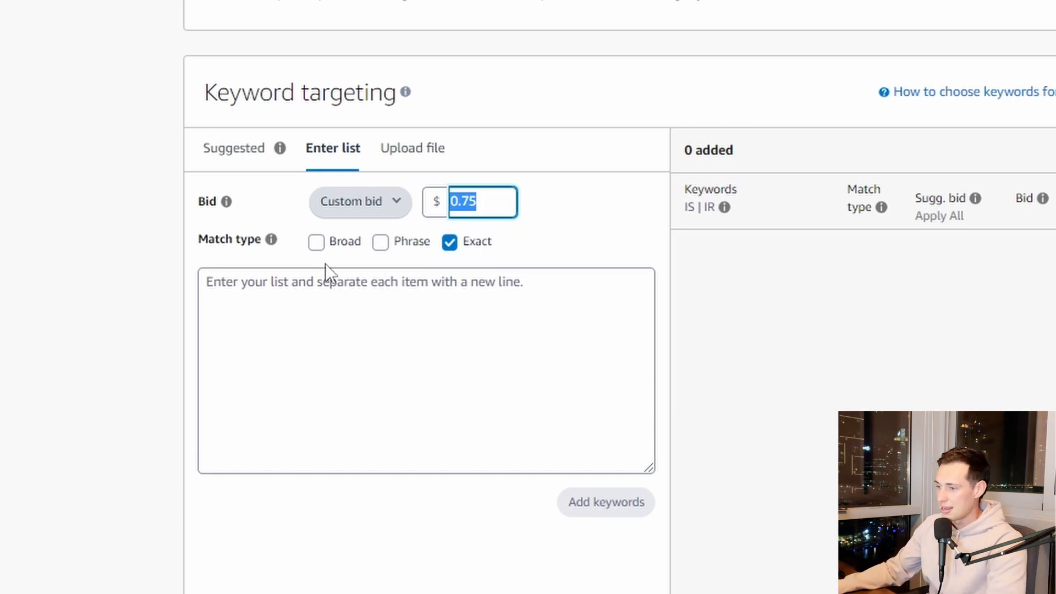
{"action": "mouse_move", "coordinate": [259, 242]}
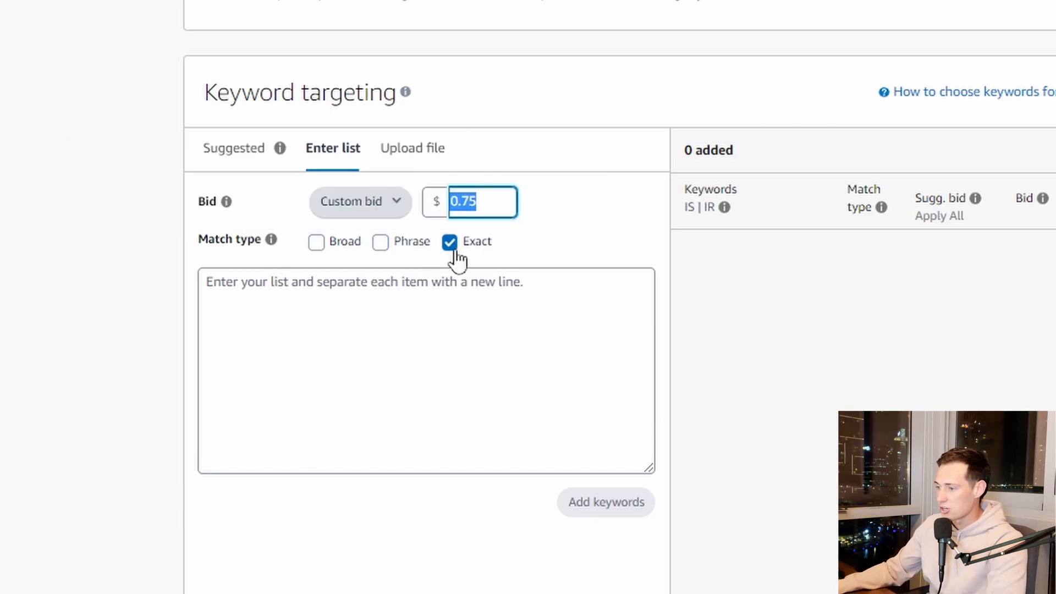
Step: Add "beach towel" and "beach towel large" as exact match keywords with a custom bid of $0.75
{"action": "left_click", "coordinate": [414, 303]}
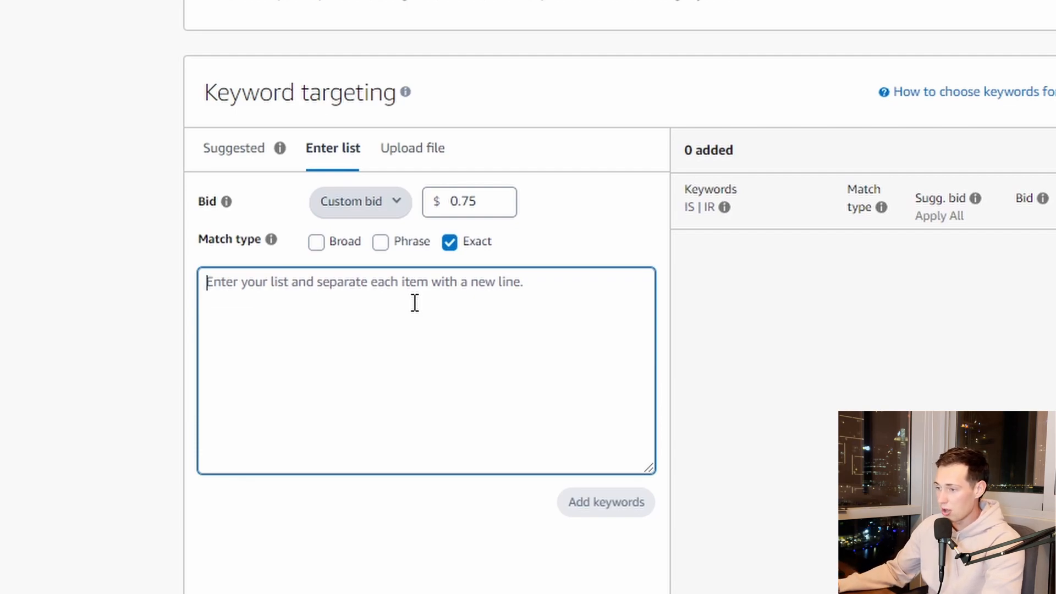
{"action": "type", "text": "beach towel beach towel large"}
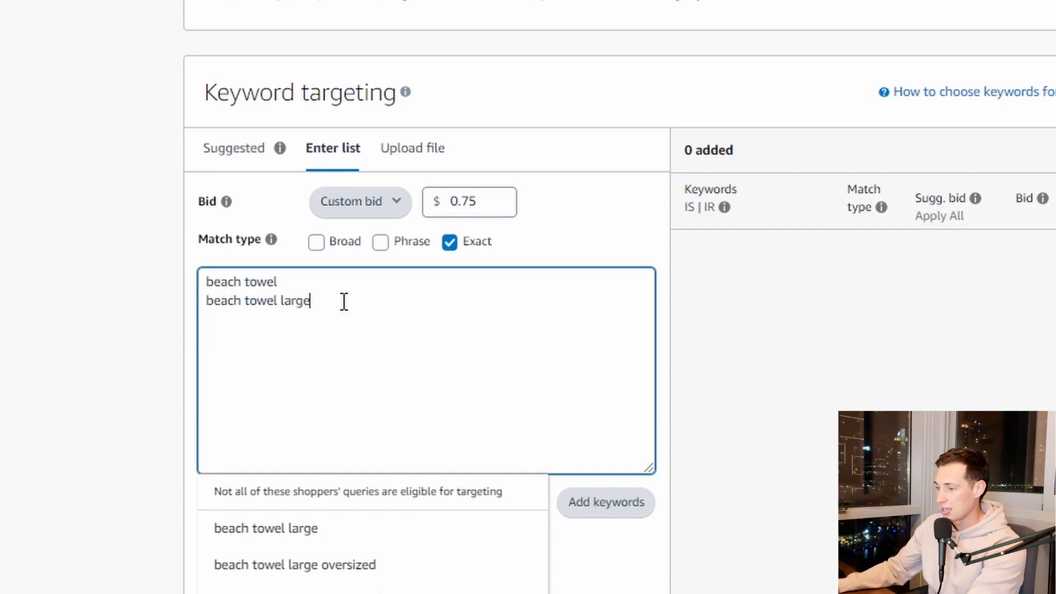
{"action": "left_click", "coordinate": [364, 316]}
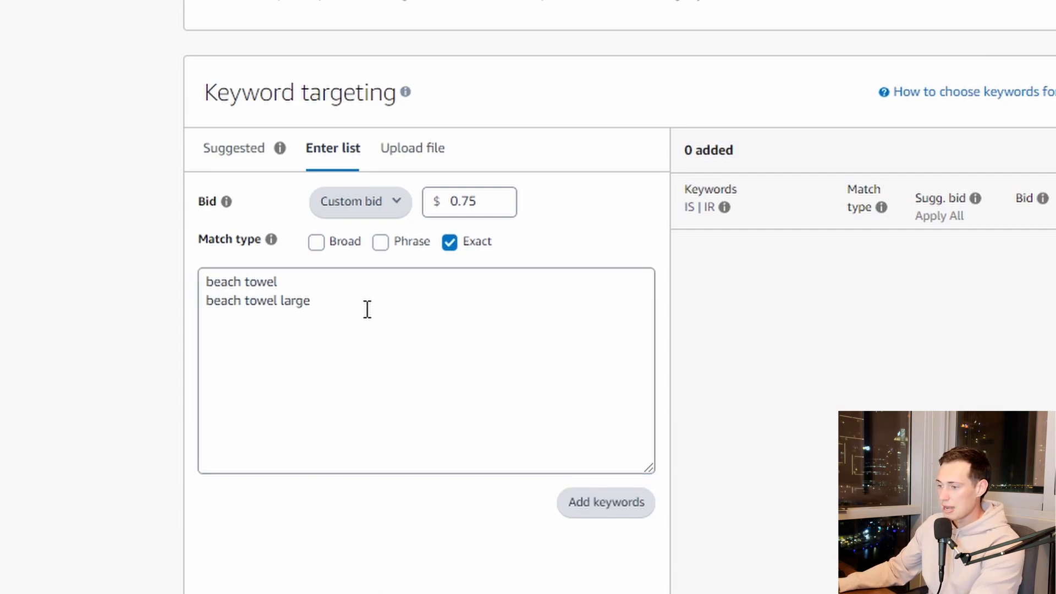
{"action": "left_click_drag", "start_coordinate": [367, 309], "coordinate": [205, 282]}
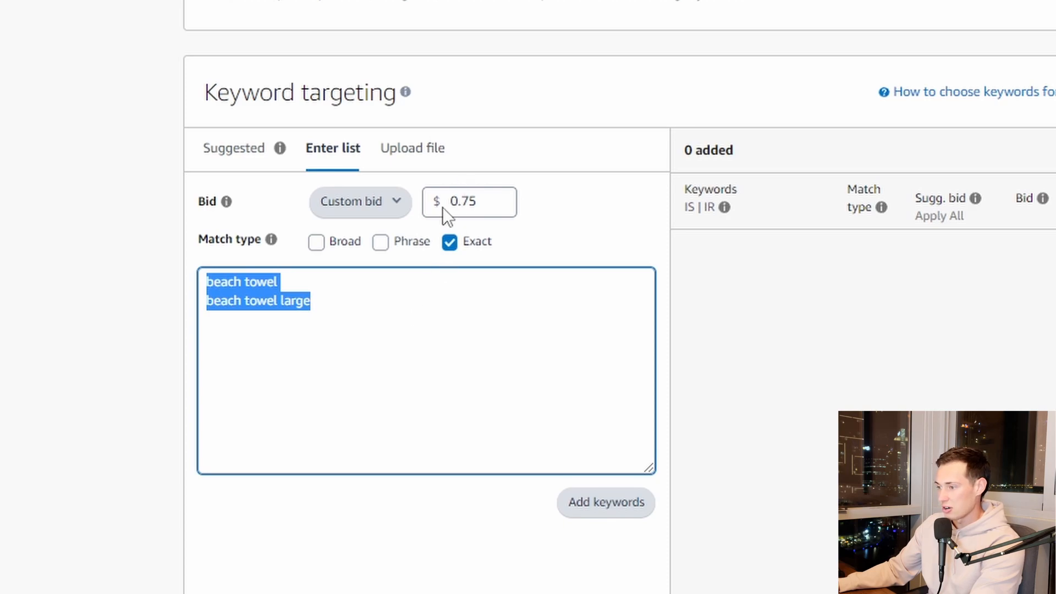
{"action": "left_click_drag", "start_coordinate": [483, 201], "coordinate": [451, 209]}
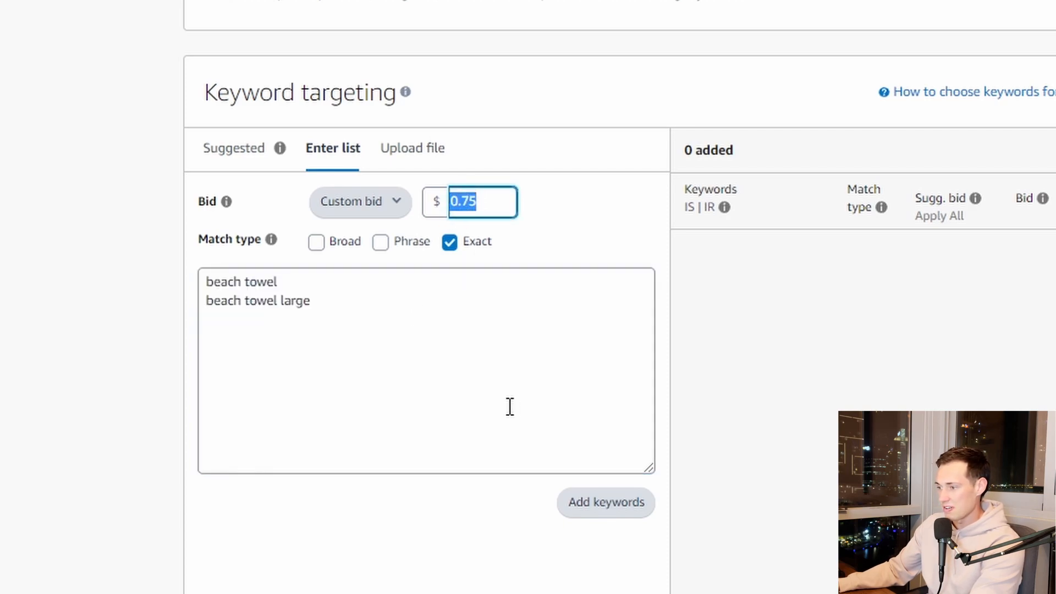
{"action": "left_click", "coordinate": [519, 506]}
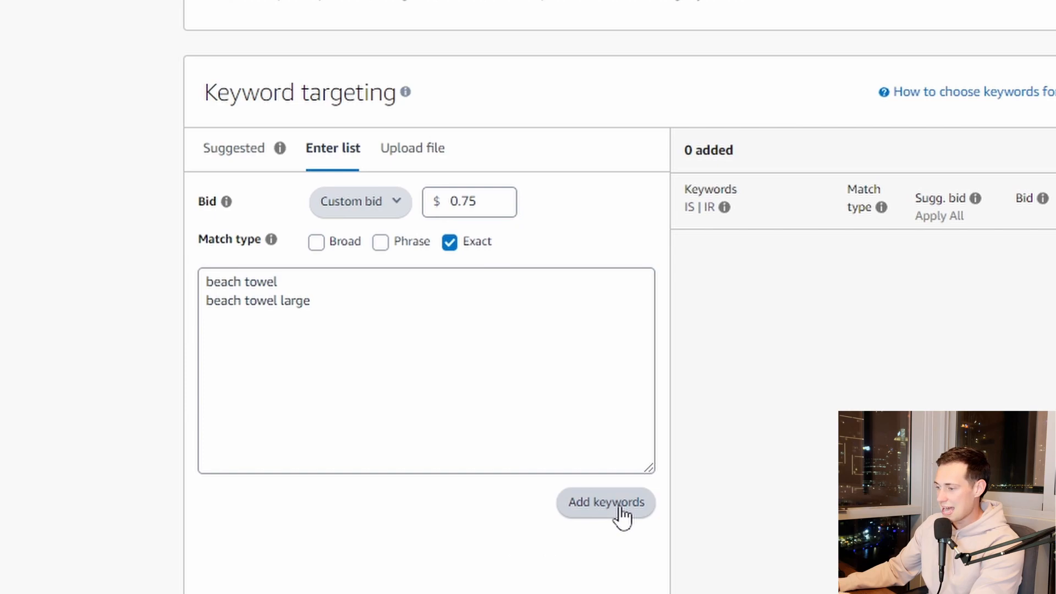
{"action": "left_click", "coordinate": [622, 515]}
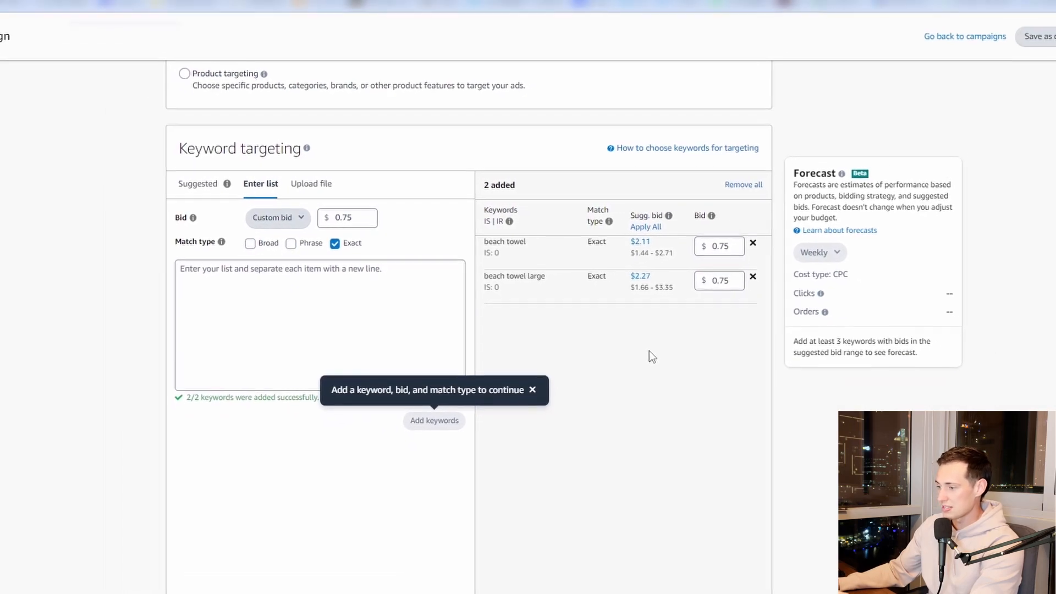
Step: Set the bidding strategy to "Dynamic bids - down only" and name the campaign "SKU - Exact - USA"
{"action": "scroll", "coordinate": [370, 223], "scroll_direction": "down", "scroll_amount": 5}
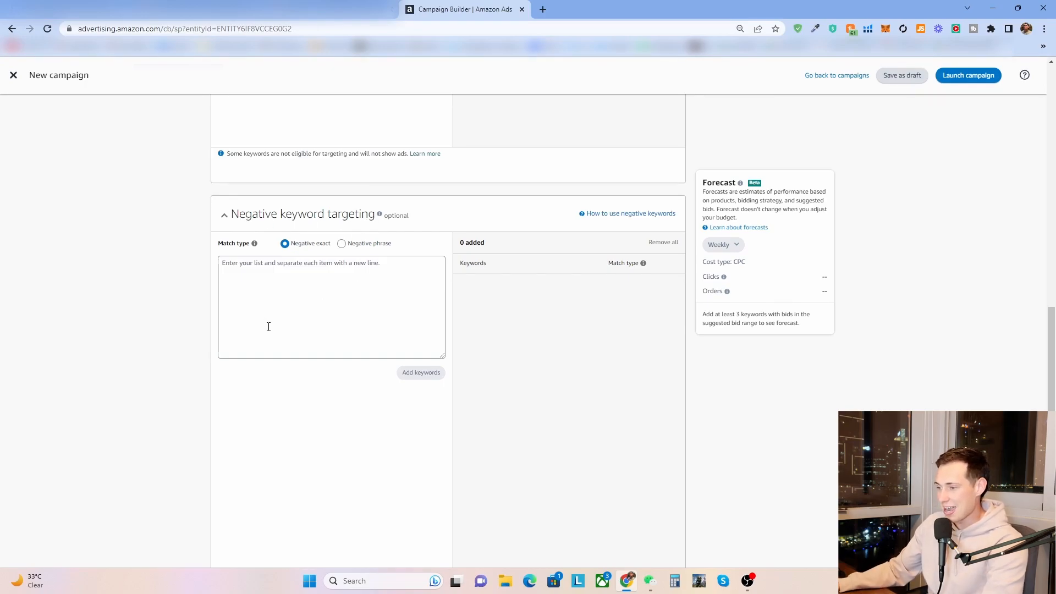
{"action": "left_click", "coordinate": [314, 353]}
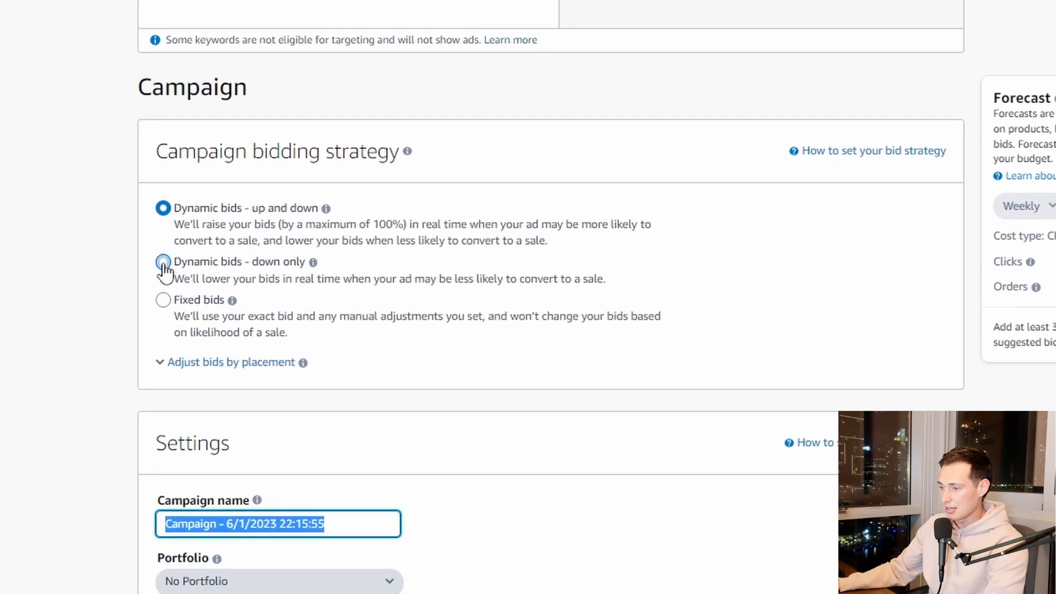
{"action": "left_click", "coordinate": [163, 263]}
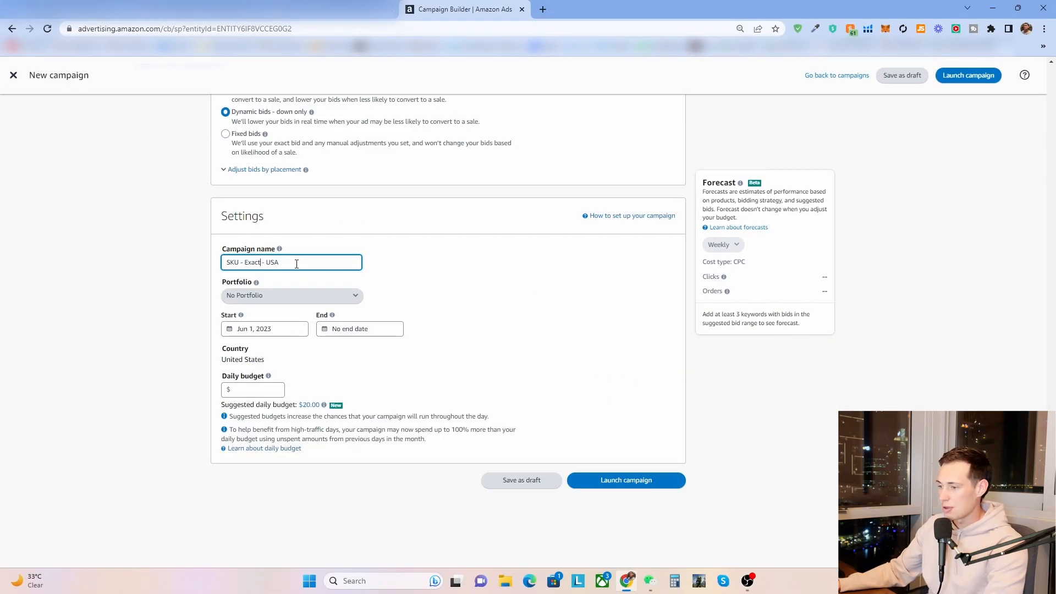
{"action": "left_click", "coordinate": [298, 263]}
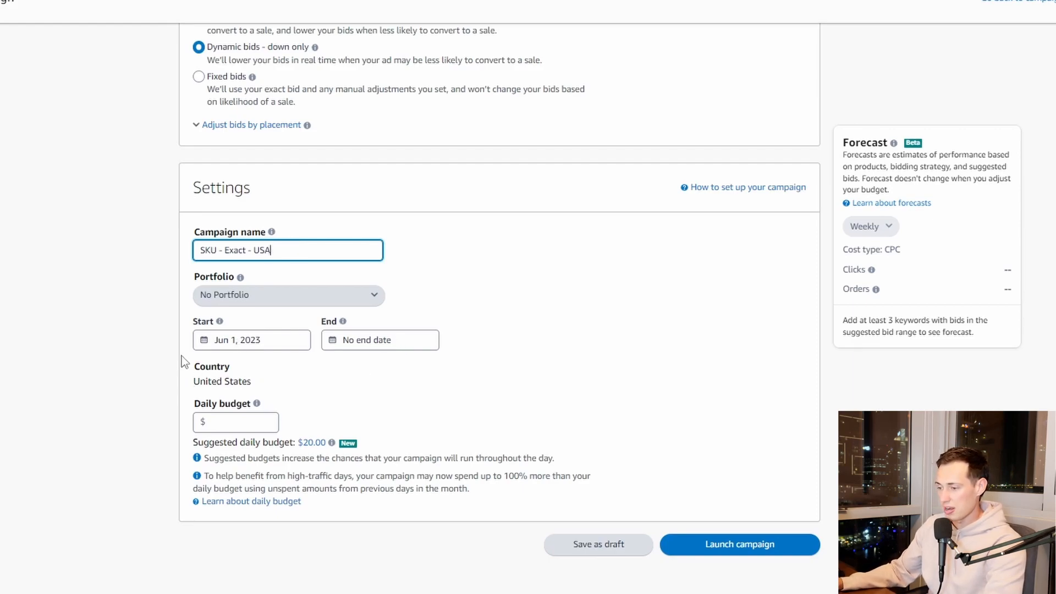
{"action": "scroll", "coordinate": [244, 354], "scroll_direction": "down", "scroll_amount": 1}
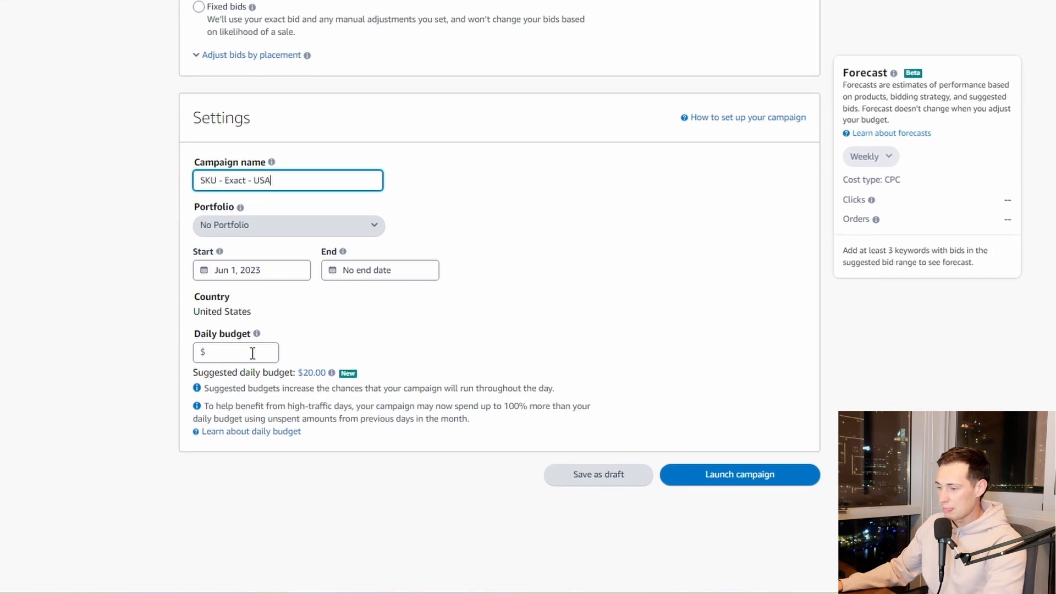